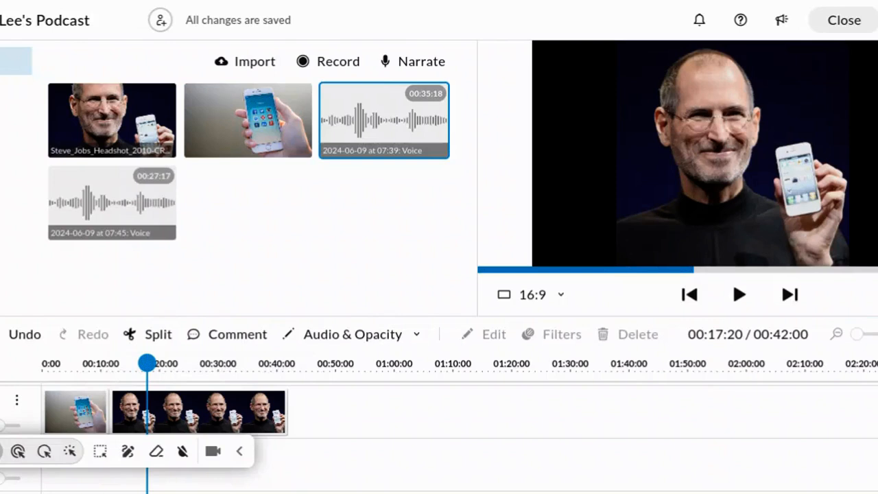
Scrub the playhead across the phone and portrait image clips to review their timing, and return it to the start of the timeline.
drag(1, 450, 662, 416)
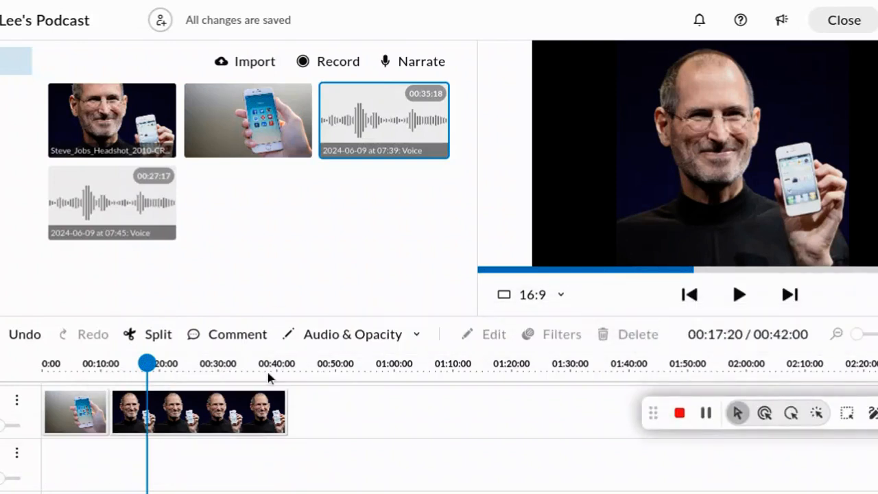
scroll(268, 377, down, 1)
scroll(83, 378, up, 1)
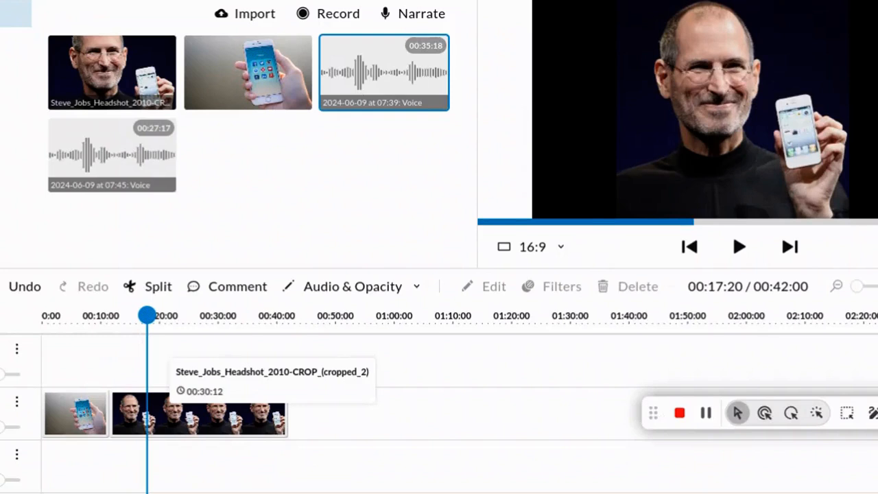
drag(148, 315, 138, 336)
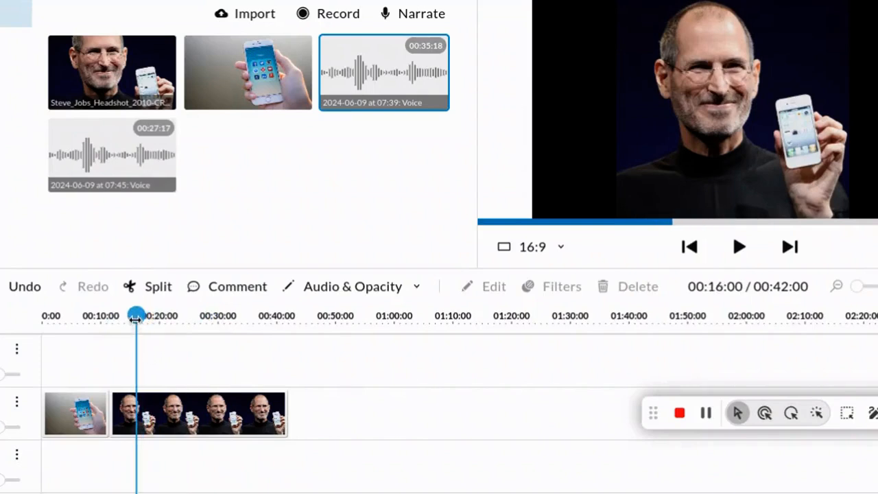
drag(136, 314, 152, 336)
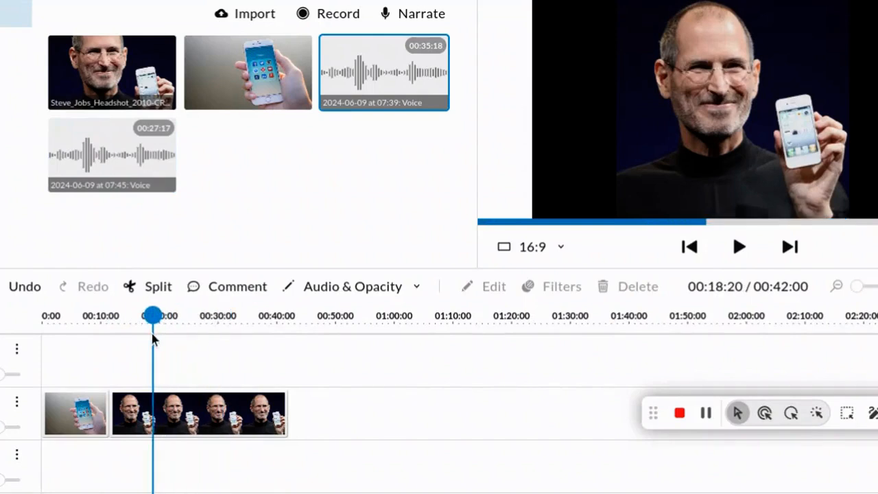
drag(152, 335, 35, 338)
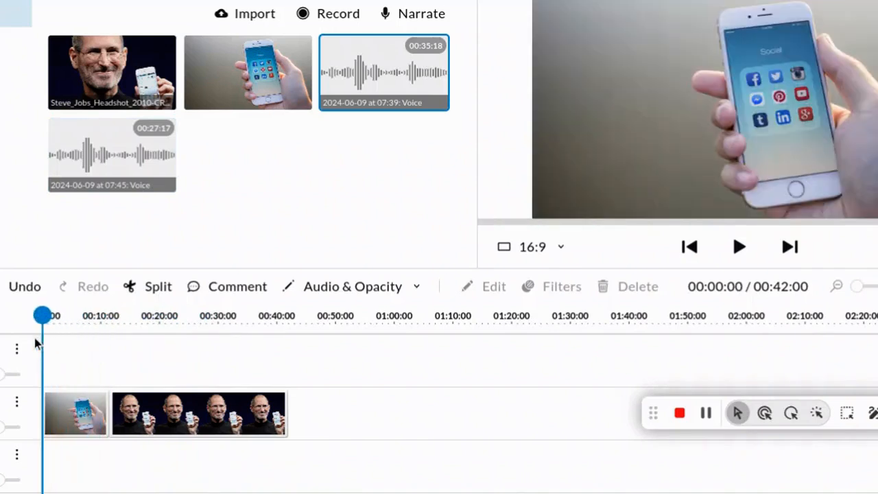
scroll(205, 368, up, 1)
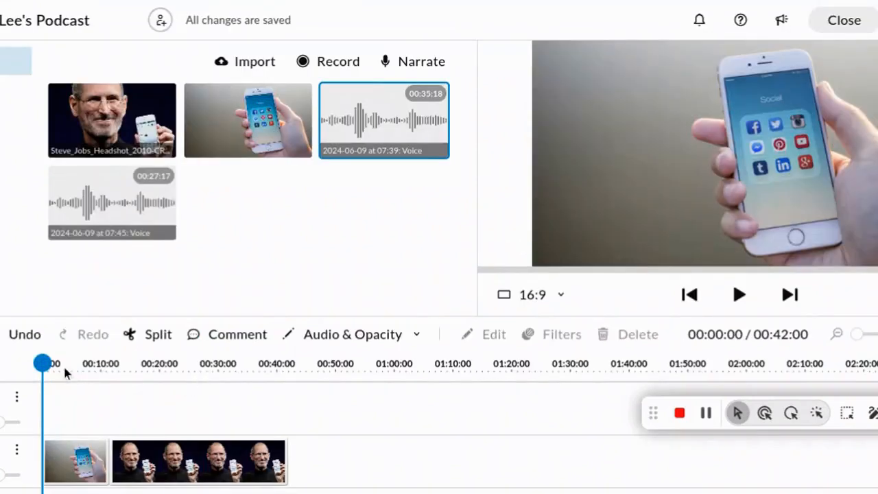
drag(47, 362, 117, 378)
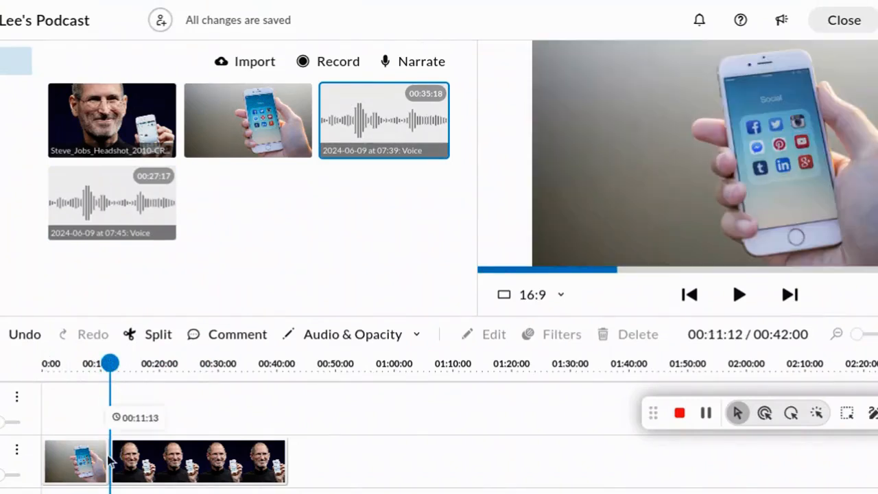
drag(110, 365, 36, 369)
scroll(35, 368, down, 1)
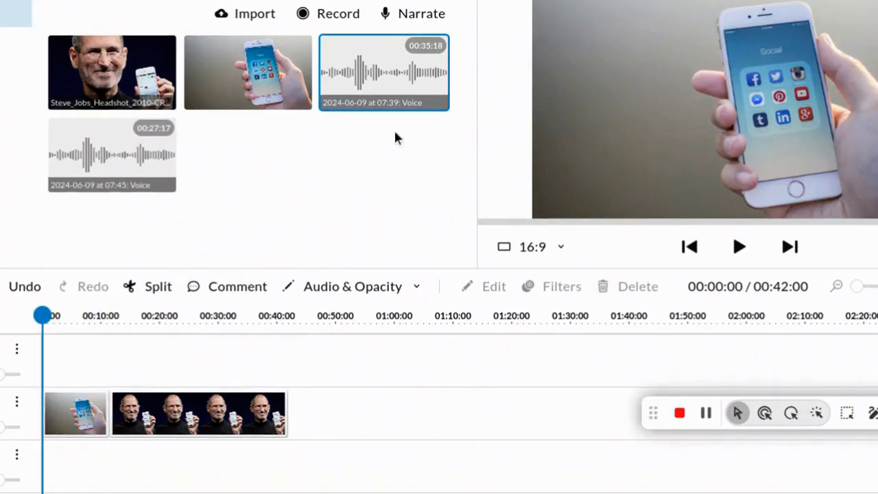
Record a voice narration of about 35 seconds over the timeline from its start, using Default - Internal Mic as the audio source.
scroll(395, 137, up, 1)
click(428, 63)
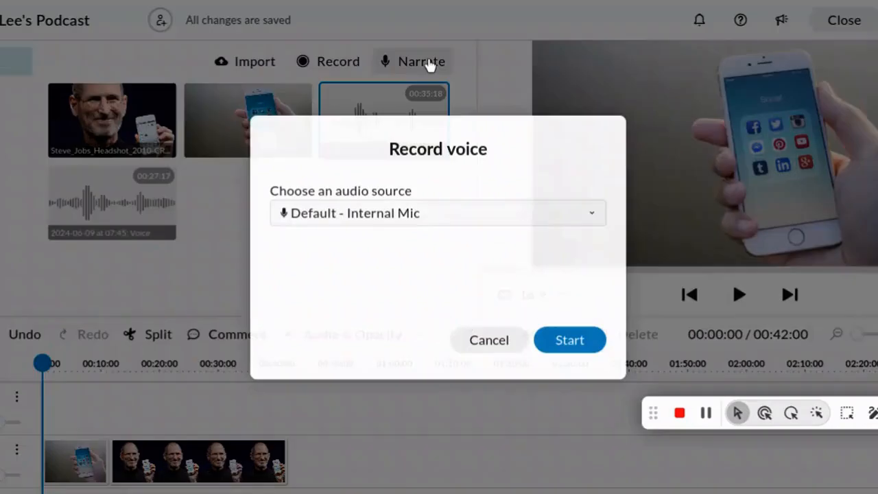
click(568, 338)
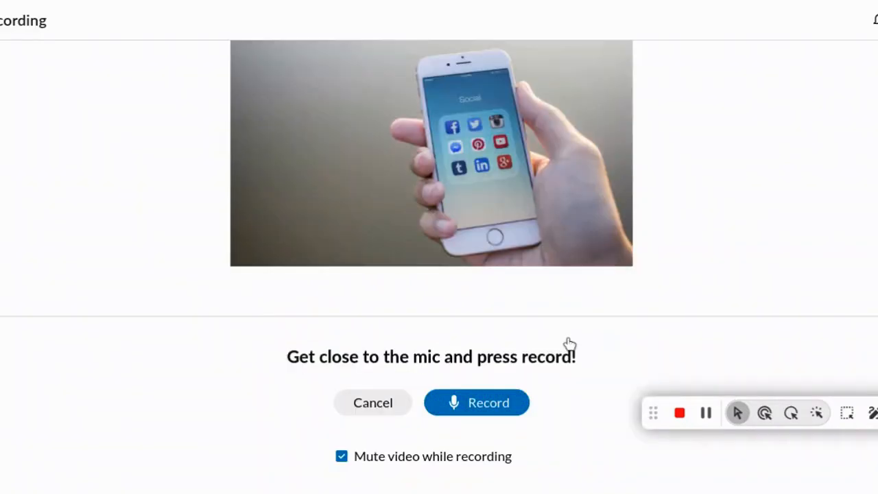
click(507, 410)
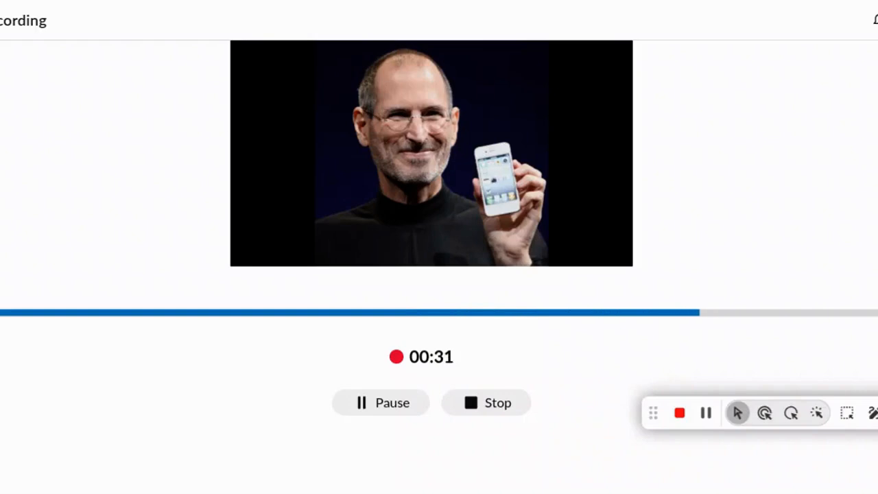
click(507, 412)
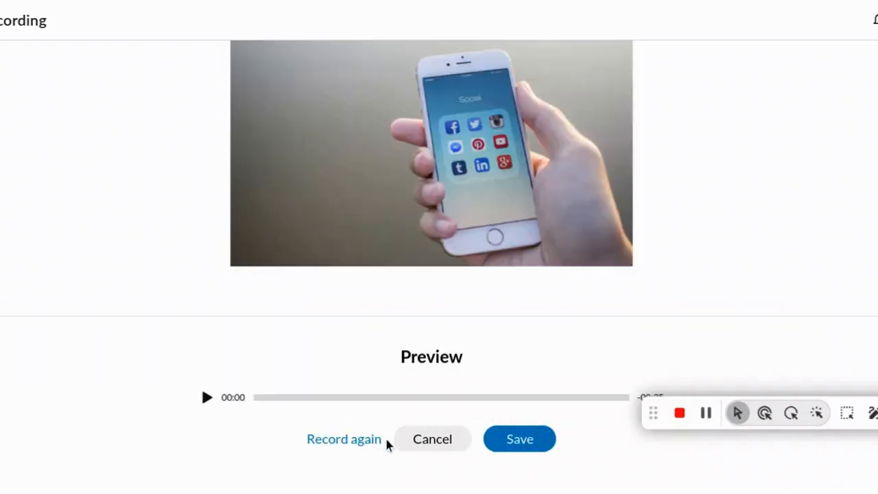
Preview the opening seconds of the recorded narration and save it to the project.
click(205, 398)
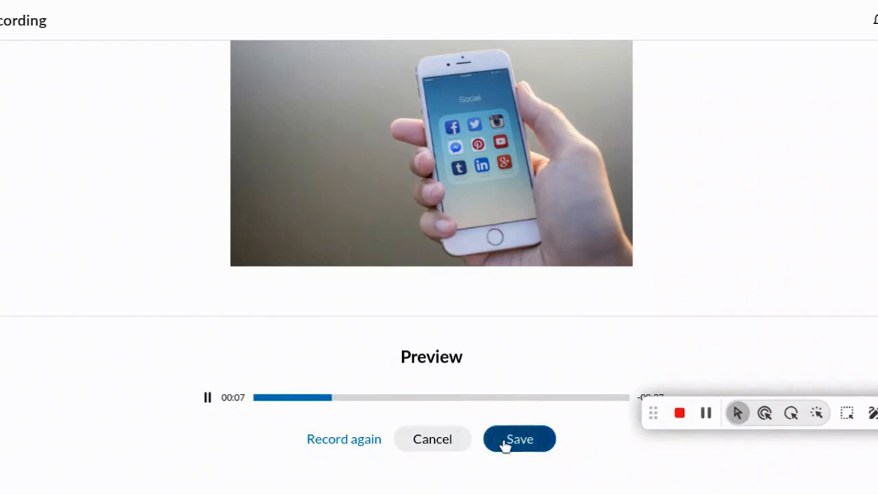
click(208, 398)
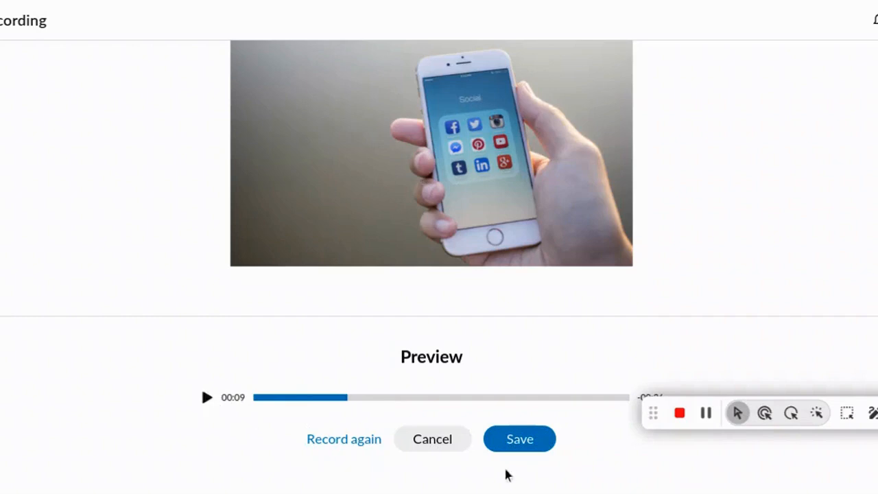
click(519, 437)
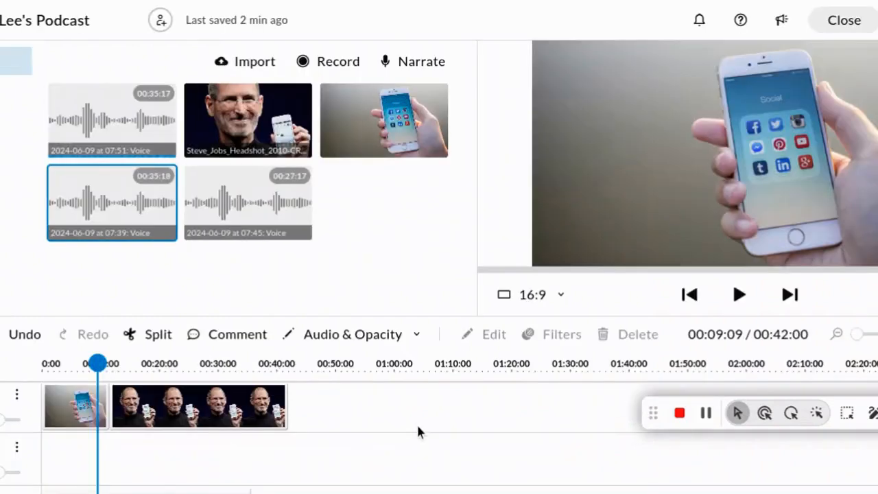
Play the timeline with the new narration from the start, view it full screen, and pause at about 16 seconds.
scroll(439, 247, down, 1)
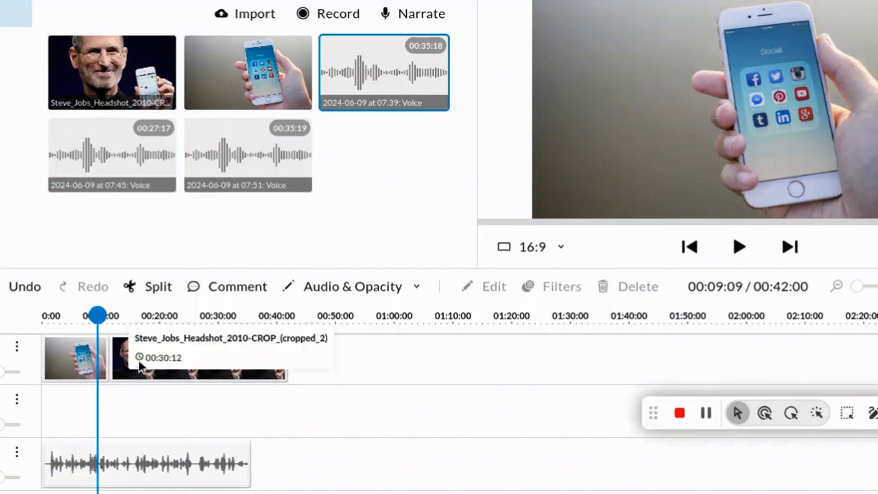
drag(96, 329, 29, 327)
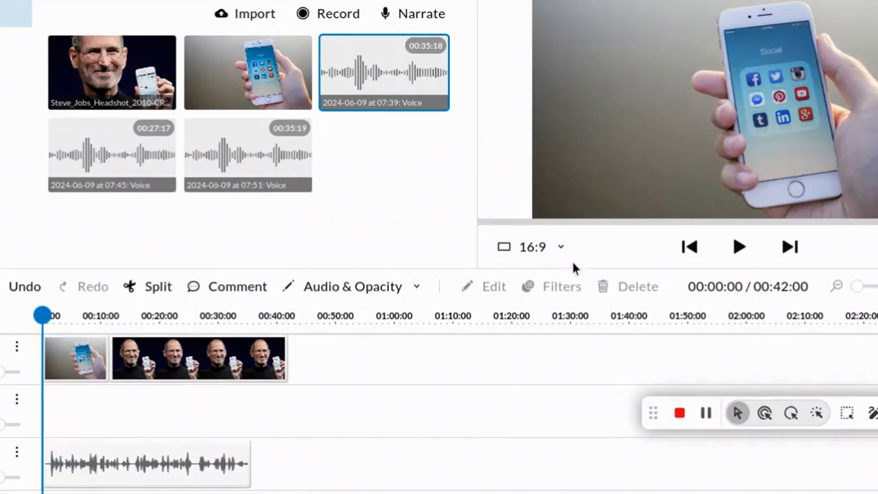
click(739, 247)
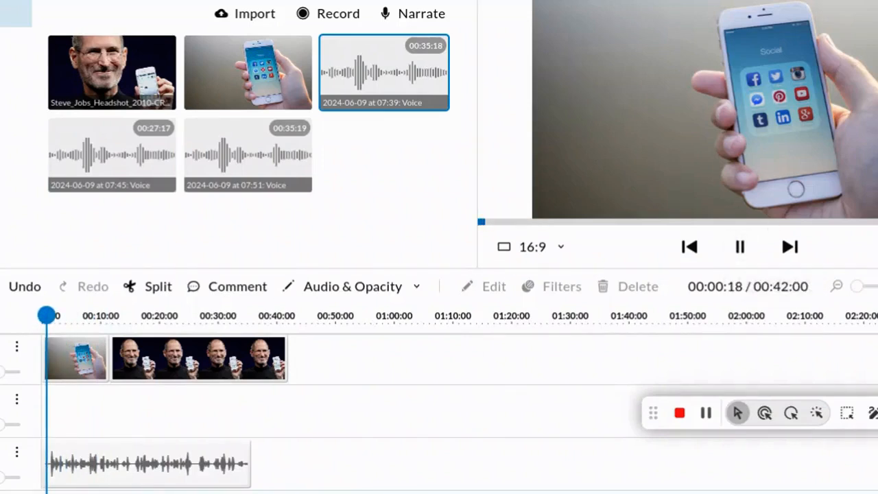
click(877, 247)
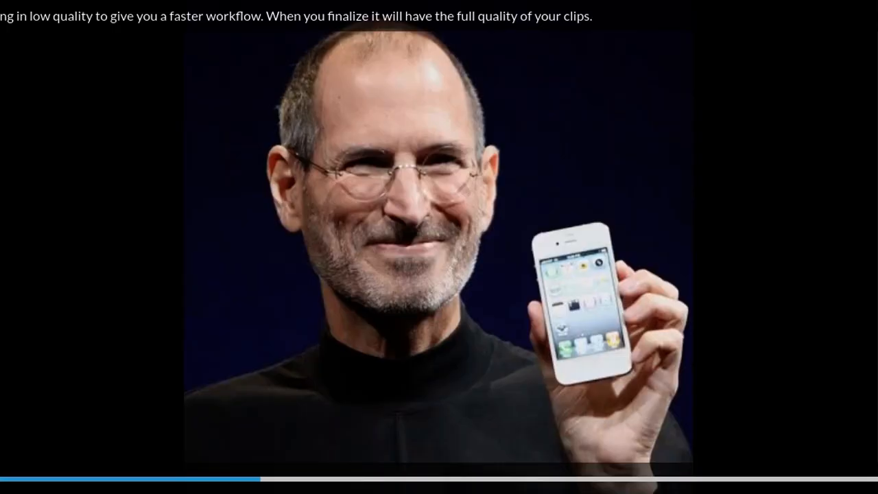
key(Escape)
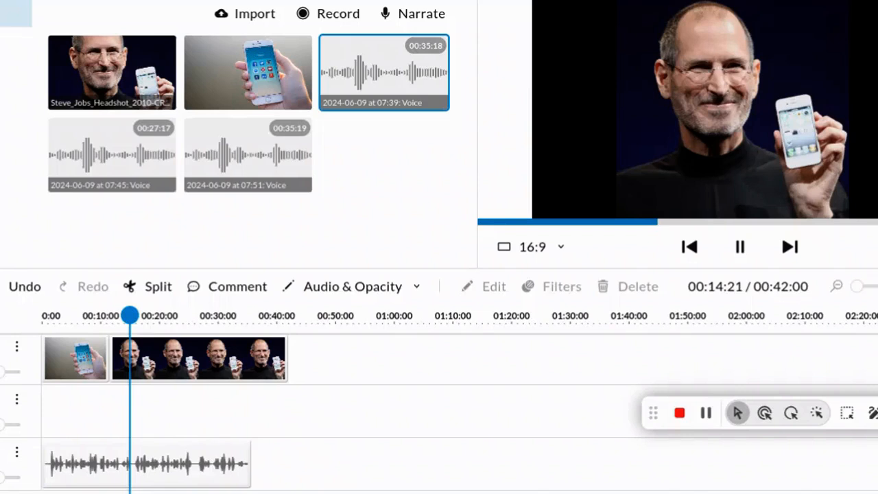
click(741, 244)
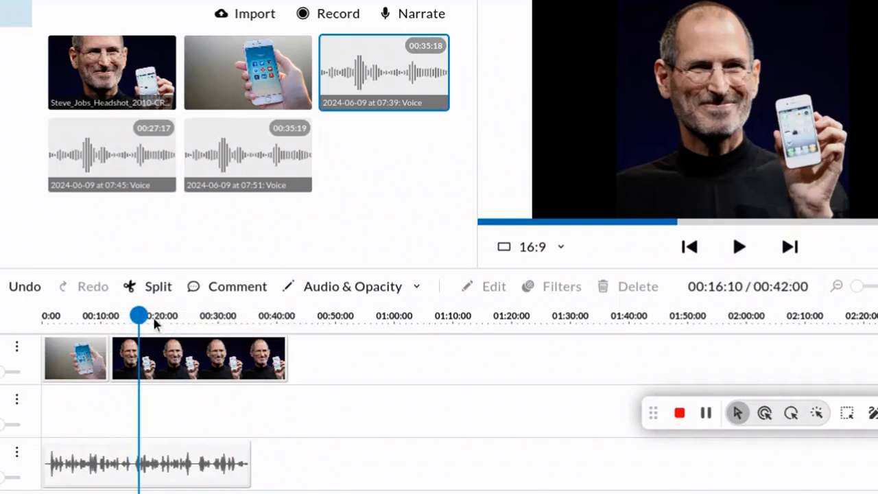
Replay the narration from about 13 seconds to check where the portrait image should come in.
drag(140, 317, 118, 316)
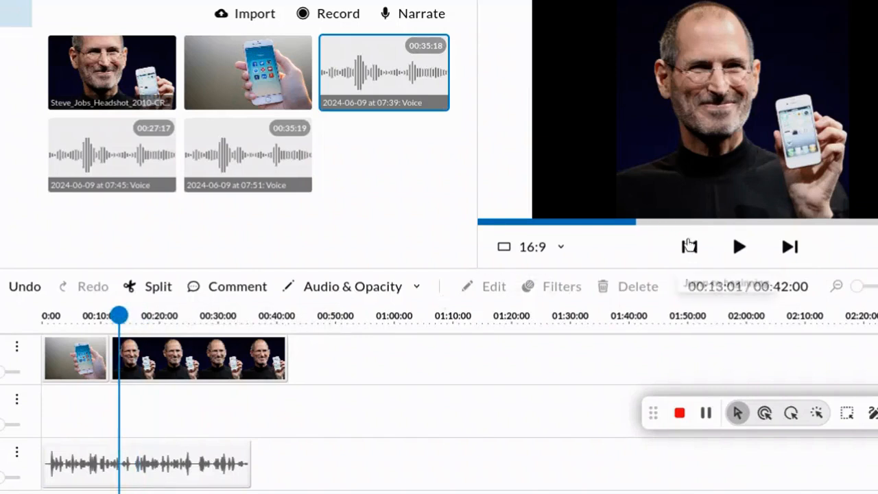
click(740, 248)
click(740, 248)
Move the portrait clip about 4.5 seconds later on the timeline and extend the phone image clip to about 00:16:00 to fill the gap.
drag(220, 355, 238, 350)
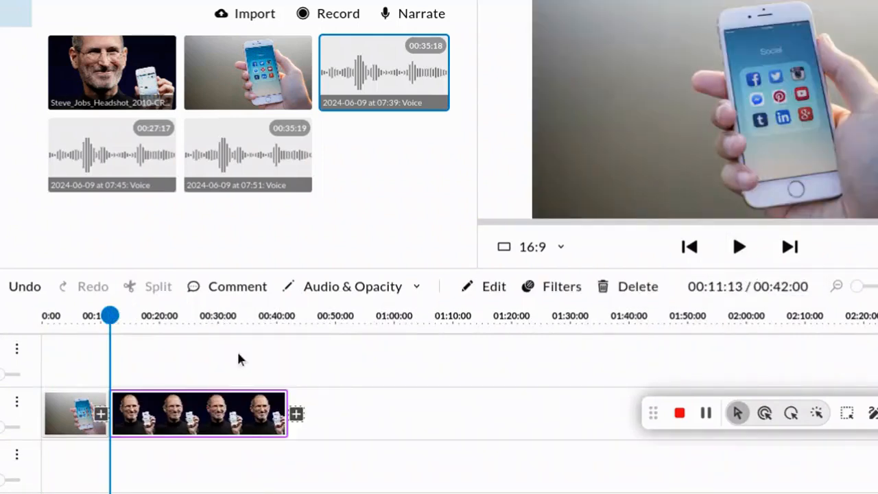
drag(210, 400, 235, 399)
click(108, 432)
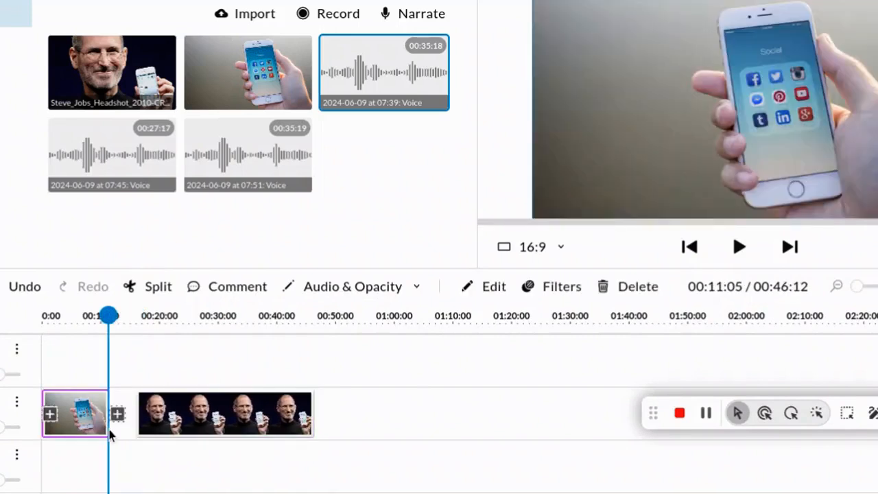
drag(111, 431, 141, 426)
click(115, 430)
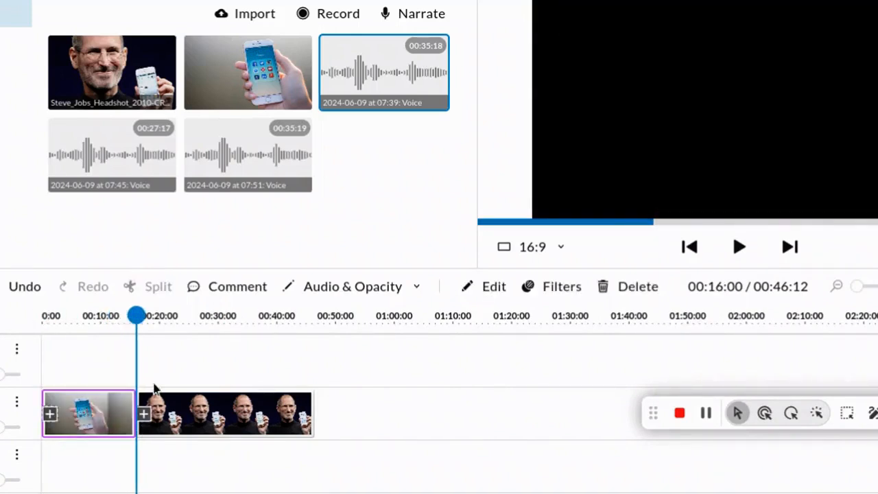
Play the switch from the phone image to the portrait from about 14 seconds to check its timing against the narration track.
drag(137, 315, 126, 316)
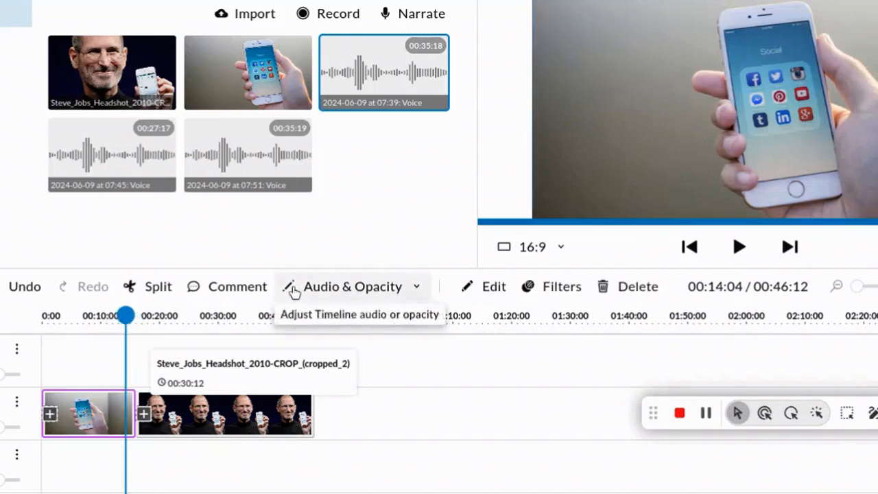
click(736, 246)
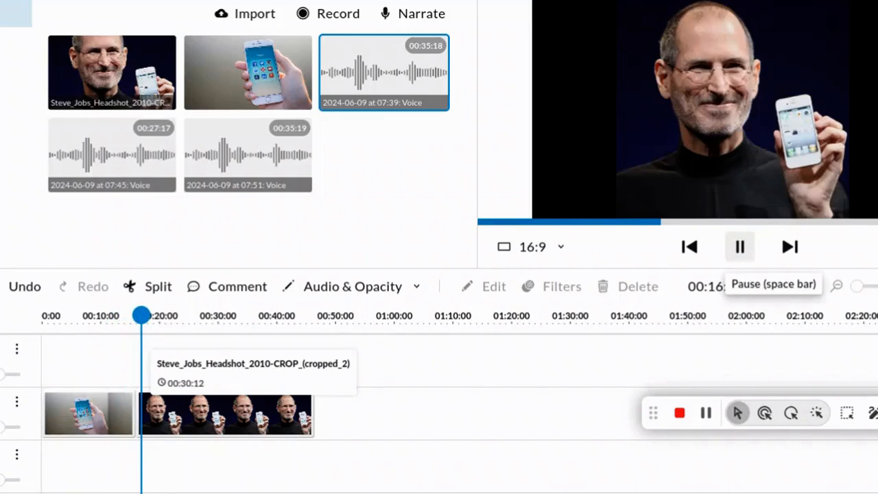
click(737, 246)
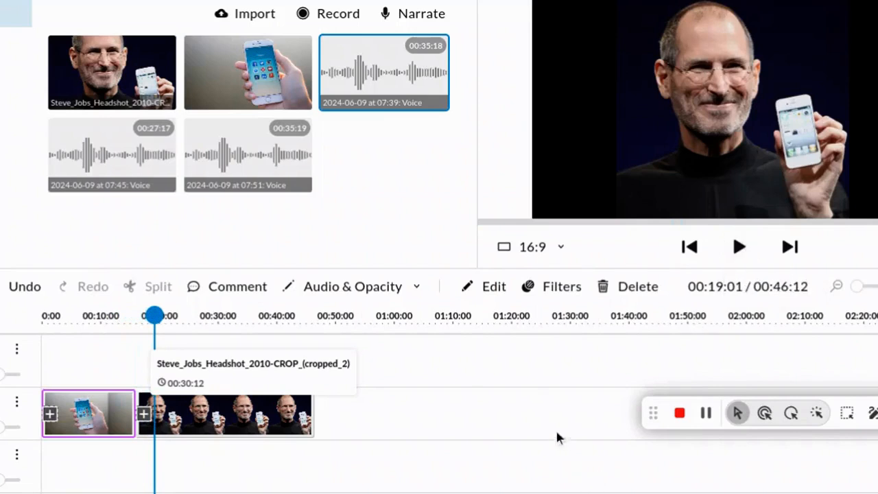
scroll(533, 364, down, 1)
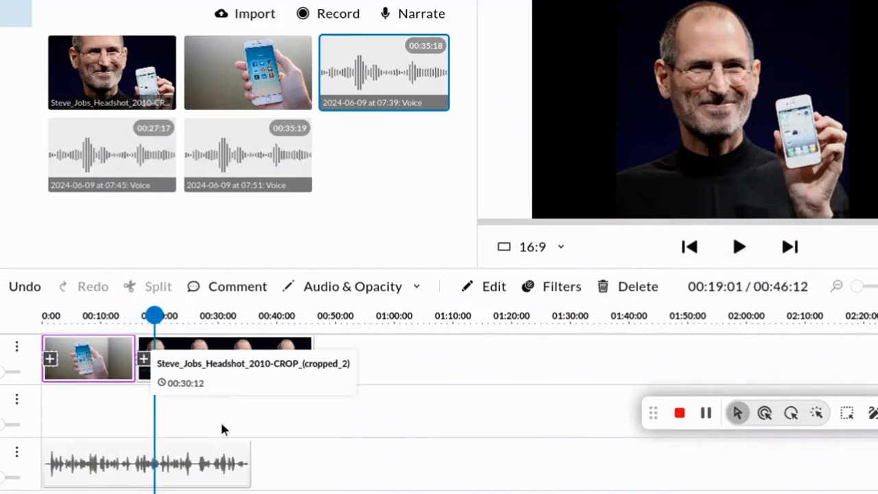